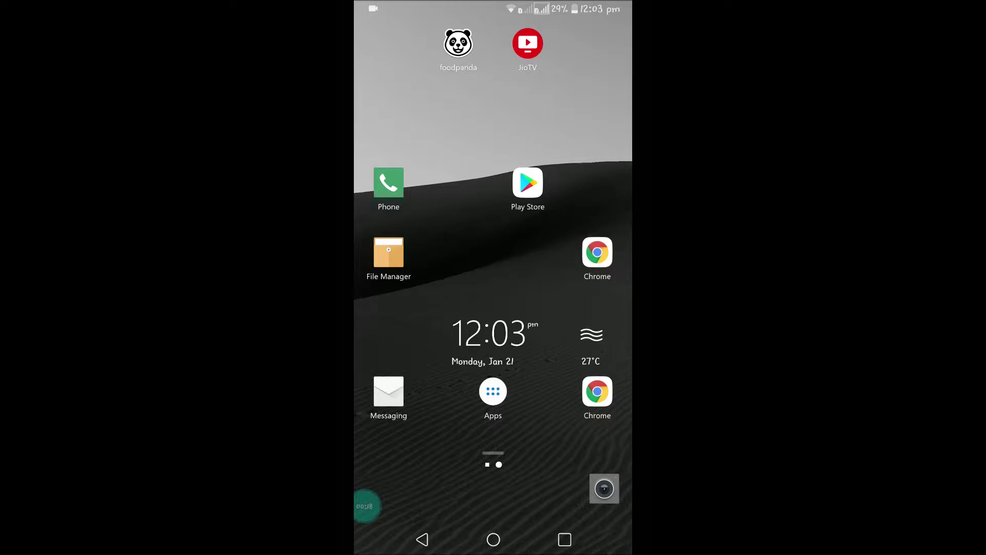
Launch YouTube and post the public comment 'Hello' on the video
{"action": "left_click", "coordinate": [493, 393]}
{"action": "scroll", "coordinate": [493, 308], "scroll_direction": "down", "scroll_amount": 3}
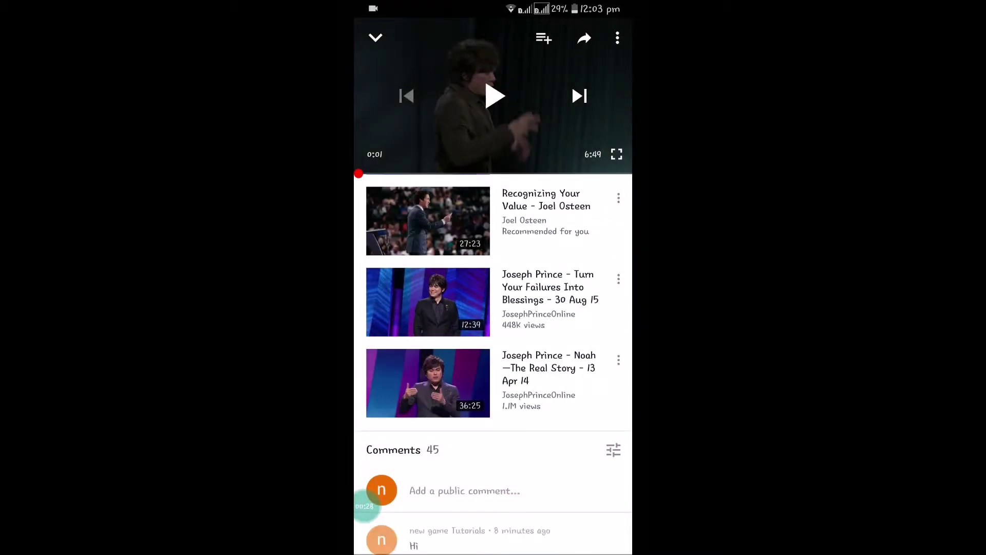
{"action": "scroll", "coordinate": [493, 385], "scroll_direction": "down", "scroll_amount": 2}
{"action": "left_click", "coordinate": [465, 400]}
{"action": "type", "text": "H"}
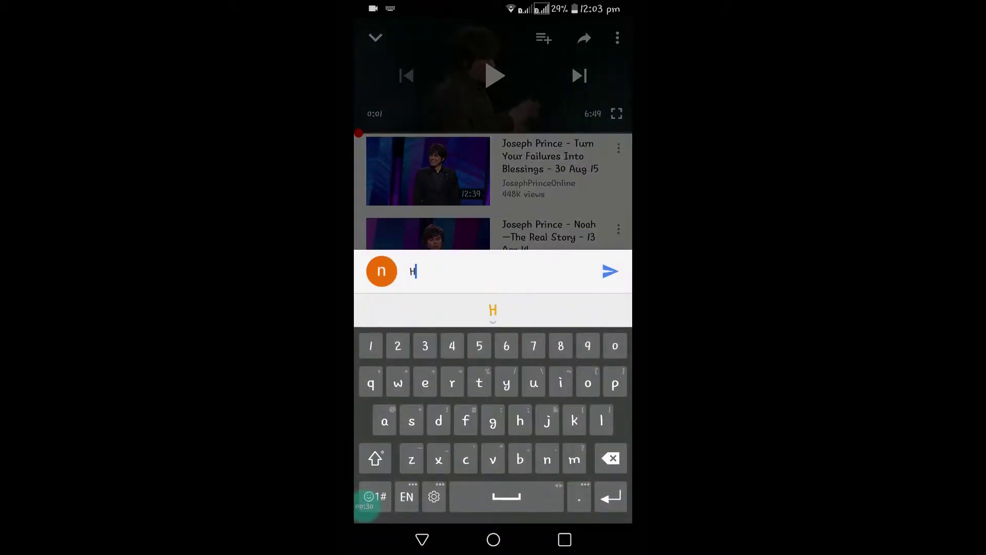
{"action": "type", "text": "ello"}
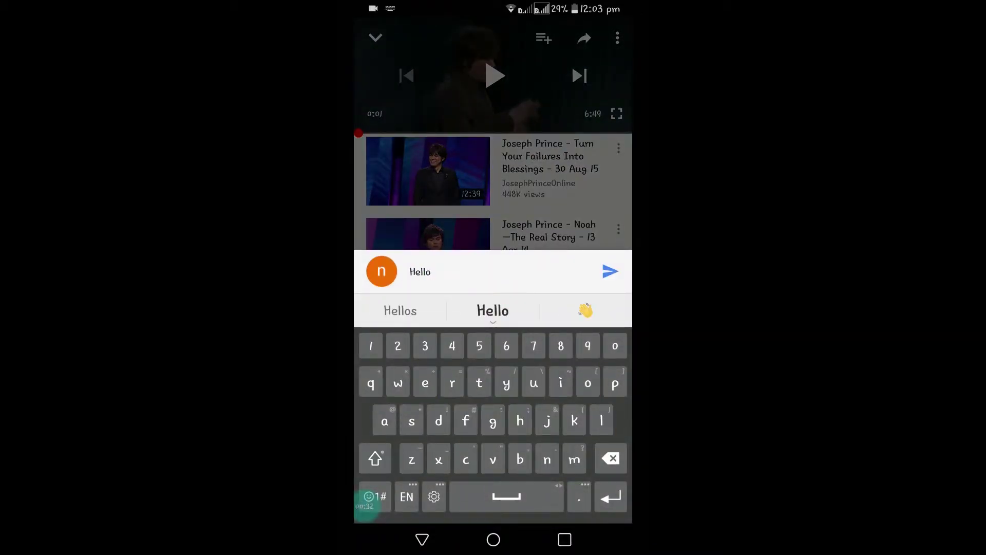
{"action": "left_click", "coordinate": [609, 271]}
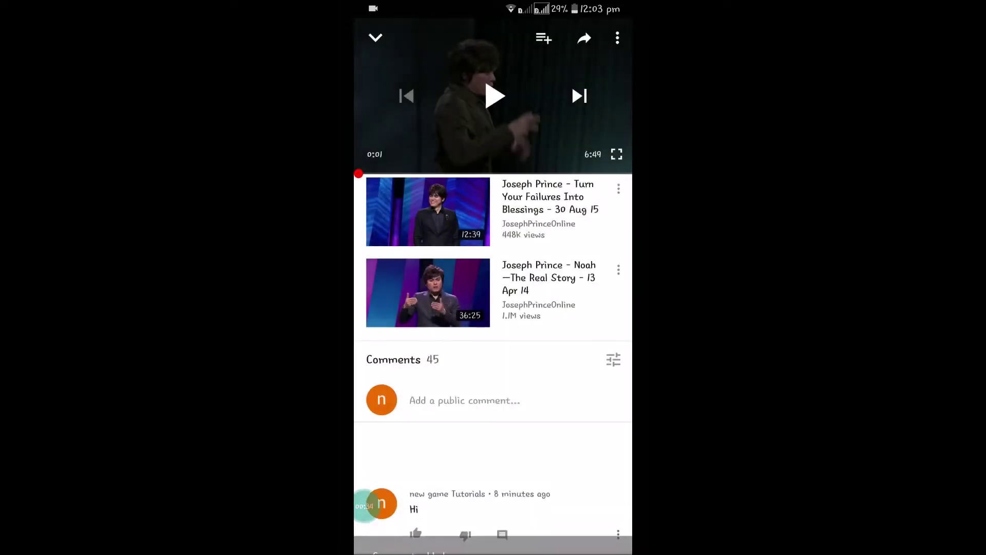
{"action": "scroll", "coordinate": [493, 347], "scroll_direction": "down", "scroll_amount": 5}
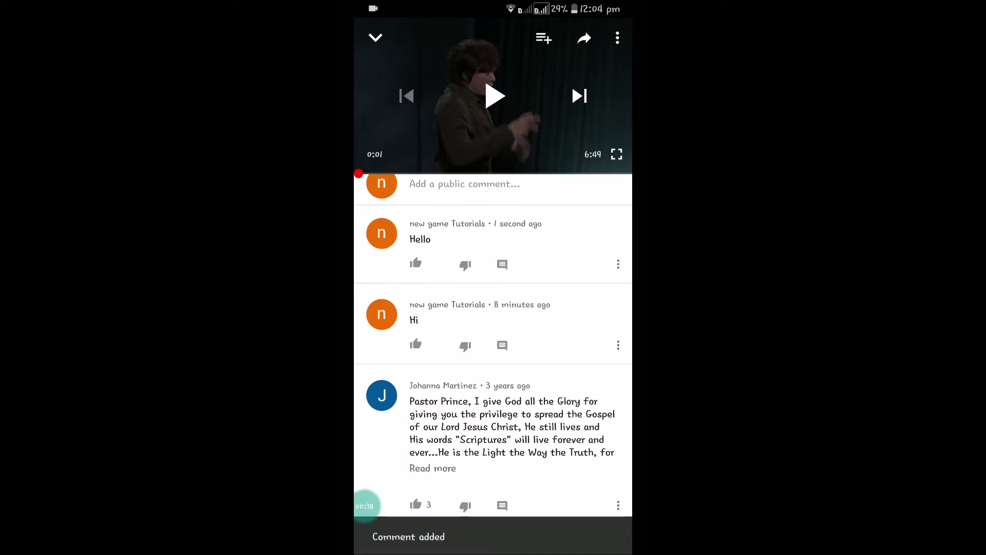
{"action": "left_click", "coordinate": [618, 264]}
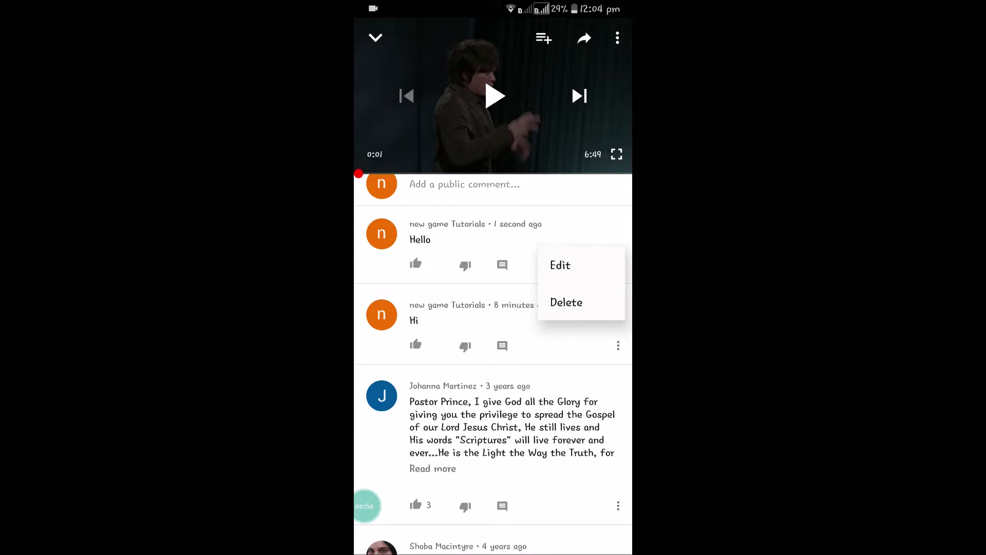
Edit the 'Hello' comment to 'Hello ty', then choose Delete for it
{"action": "left_click", "coordinate": [560, 266]}
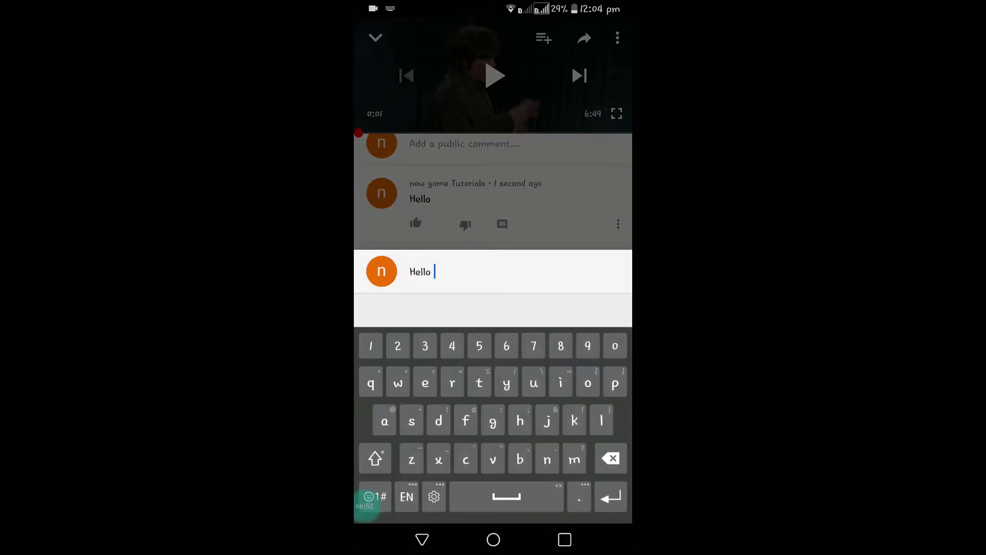
{"action": "type", "text": "ty"}
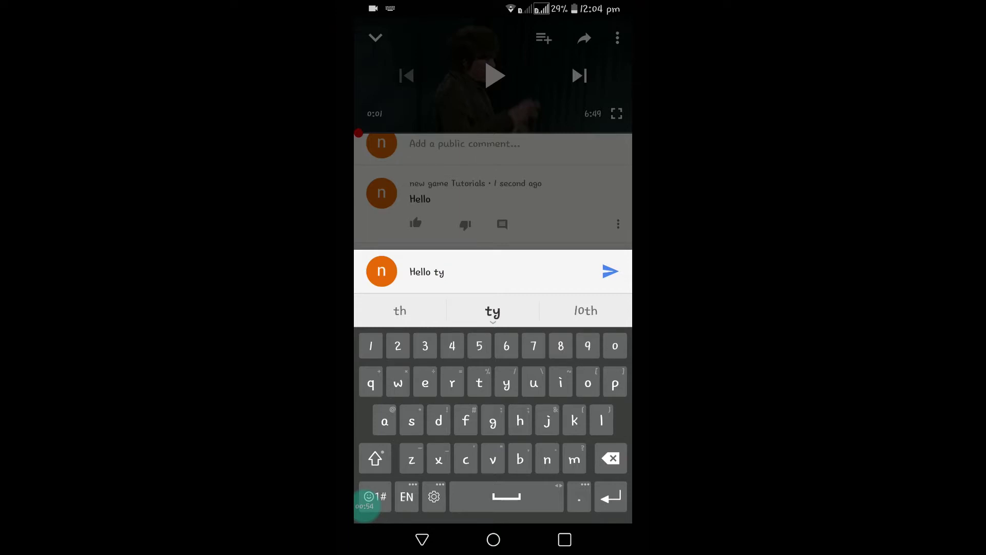
{"action": "left_click", "coordinate": [609, 271]}
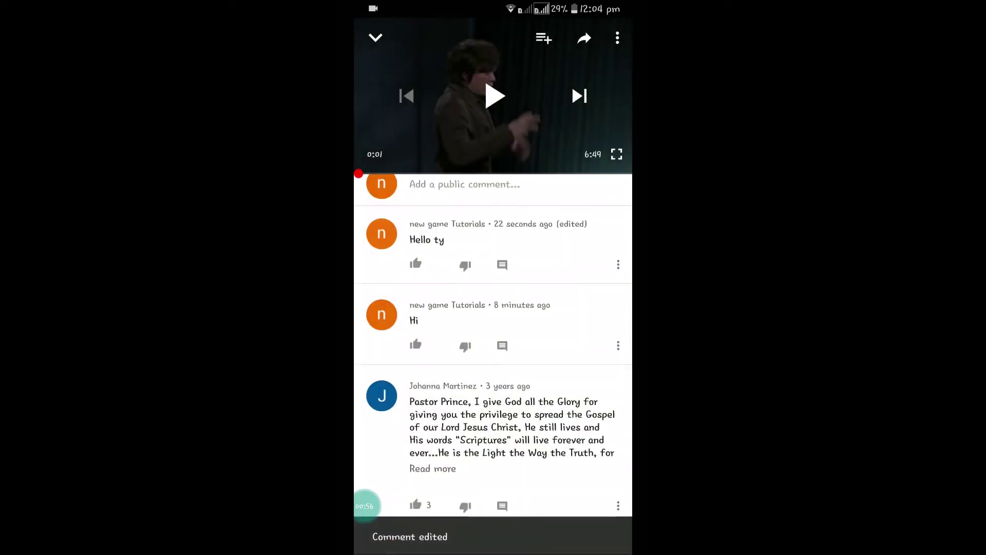
{"action": "left_click", "coordinate": [618, 264]}
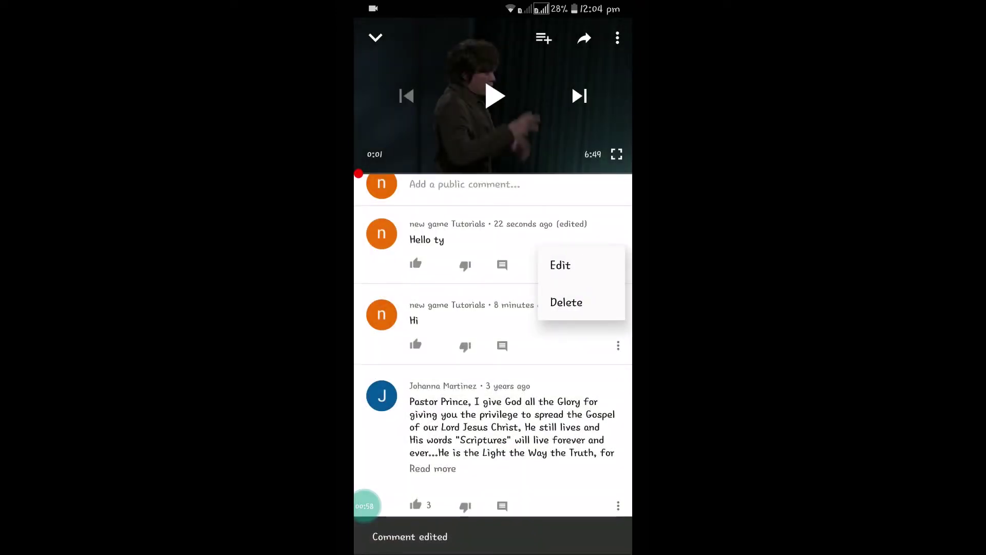
{"action": "left_click", "coordinate": [566, 302]}
Confirm deleting 'Hello ty', then delete the 'Hi' comment as well
{"action": "left_click", "coordinate": [570, 328]}
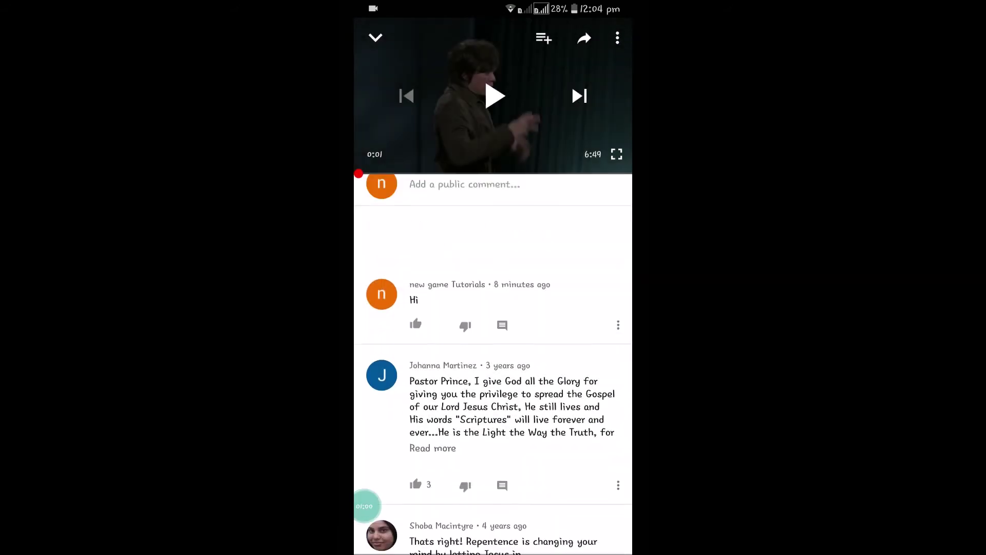
{"action": "left_click", "coordinate": [618, 264]}
{"action": "left_click", "coordinate": [566, 302]}
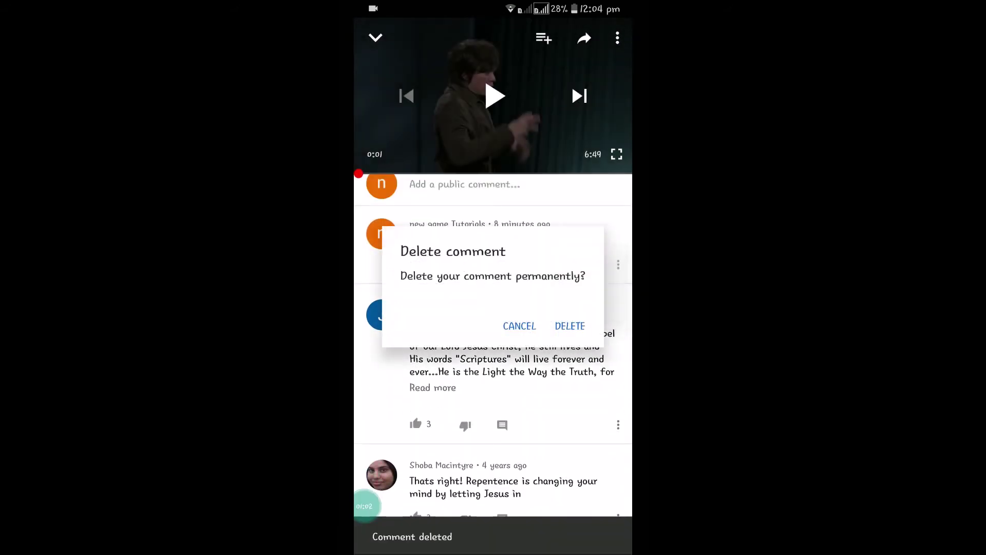
{"action": "left_click", "coordinate": [571, 325]}
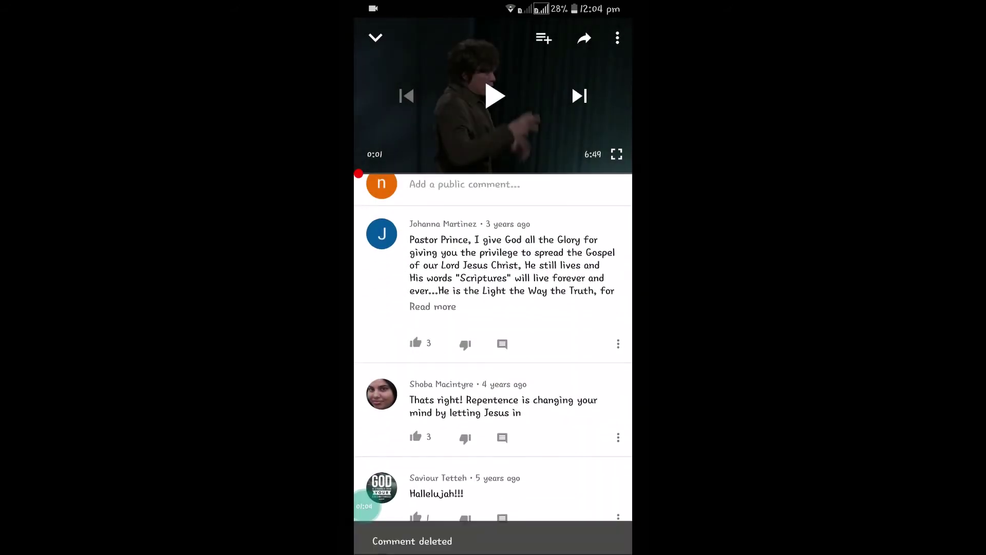